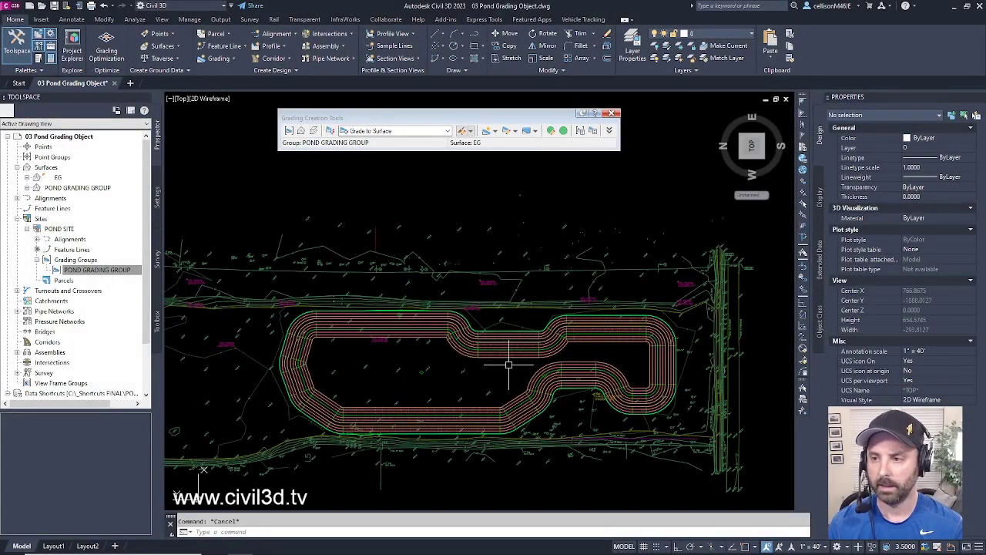
- Close the Grading Creation Tools for the pond grading group
{"action": "mouse_move", "coordinate": [509, 364]}
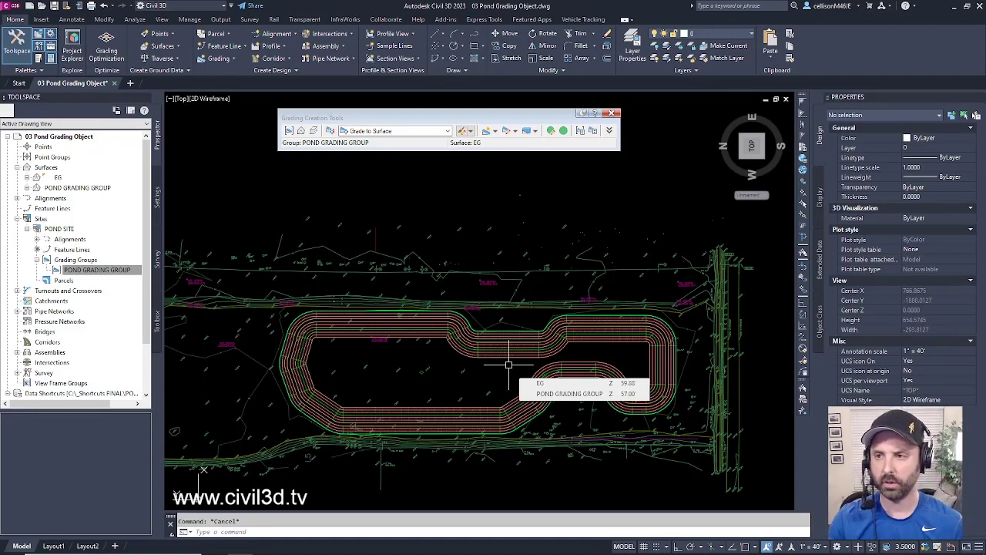
{"action": "left_click", "coordinate": [614, 114]}
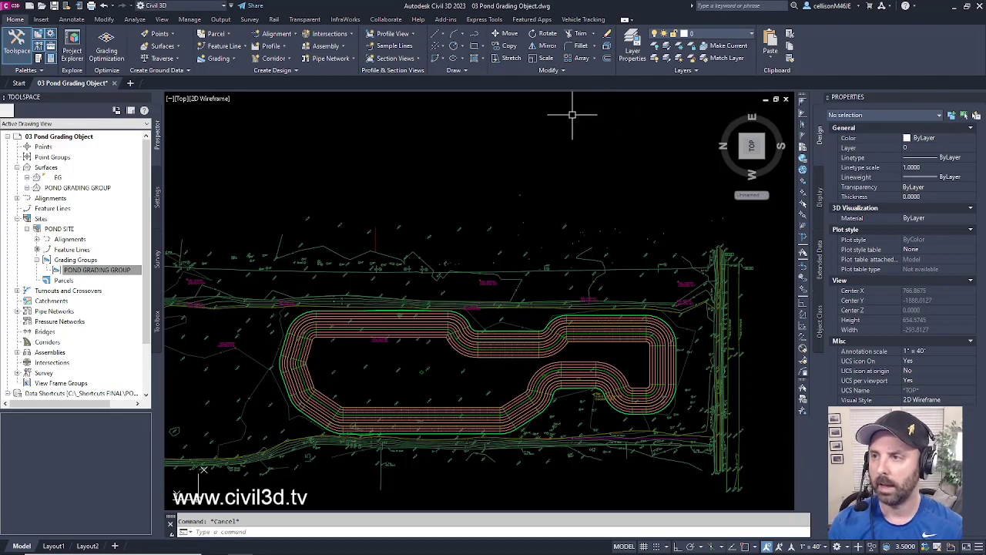
{"action": "scroll", "coordinate": [555, 235], "scroll_direction": "up", "scroll_amount": 2}
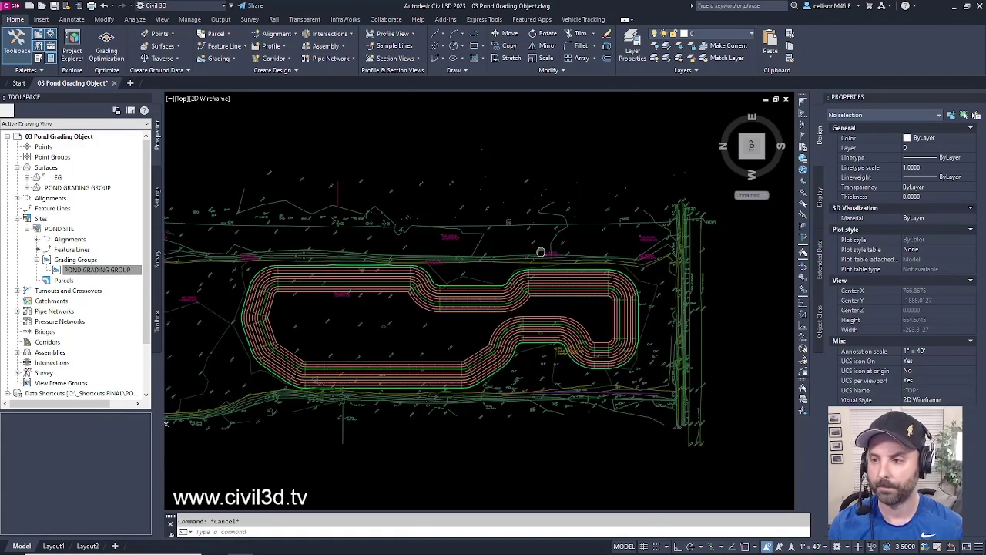
{"action": "scroll", "coordinate": [566, 247], "scroll_direction": "down", "scroll_amount": 2}
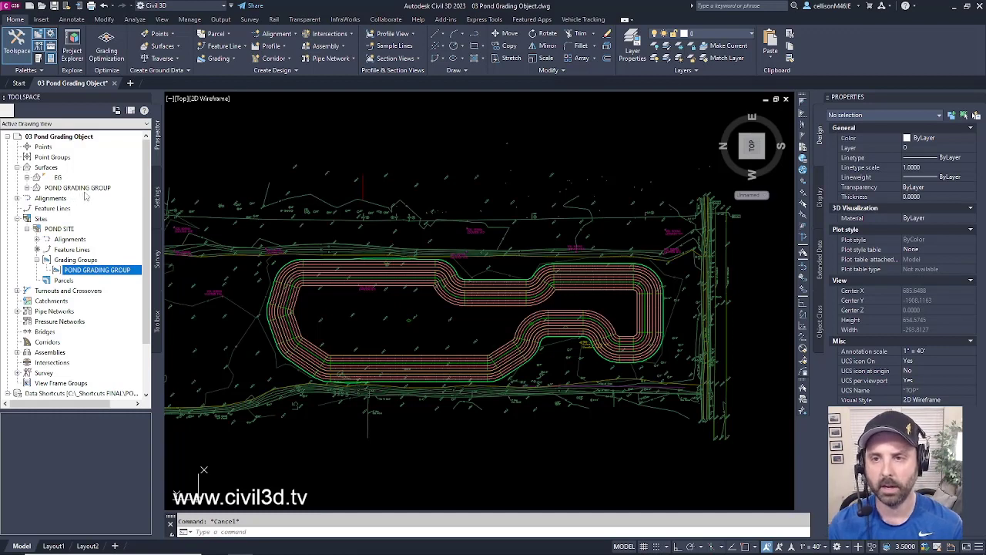
- Split the model space display into two vertical viewports with the VIEWPORTS command
{"action": "mouse_move", "coordinate": [542, 335]}
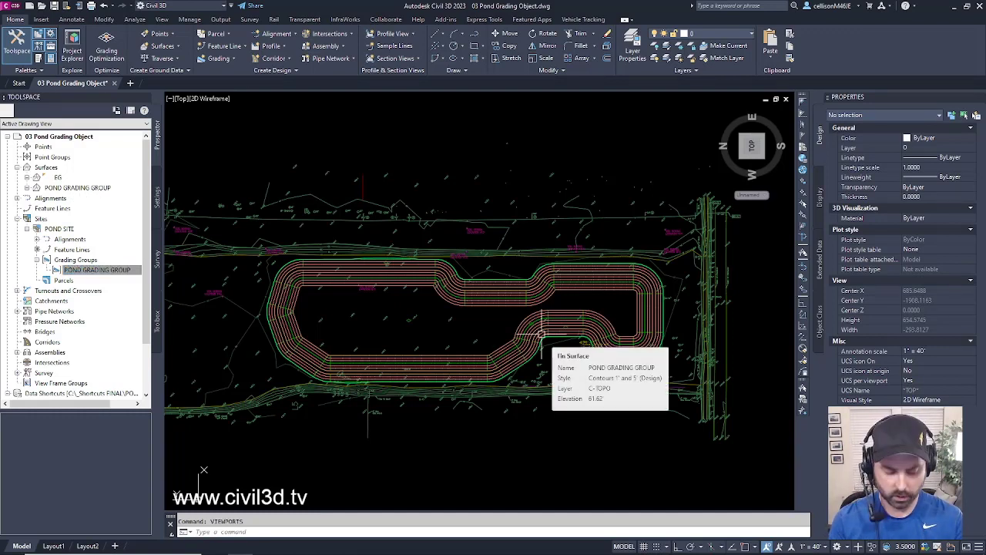
{"action": "type", "text": "VT"}
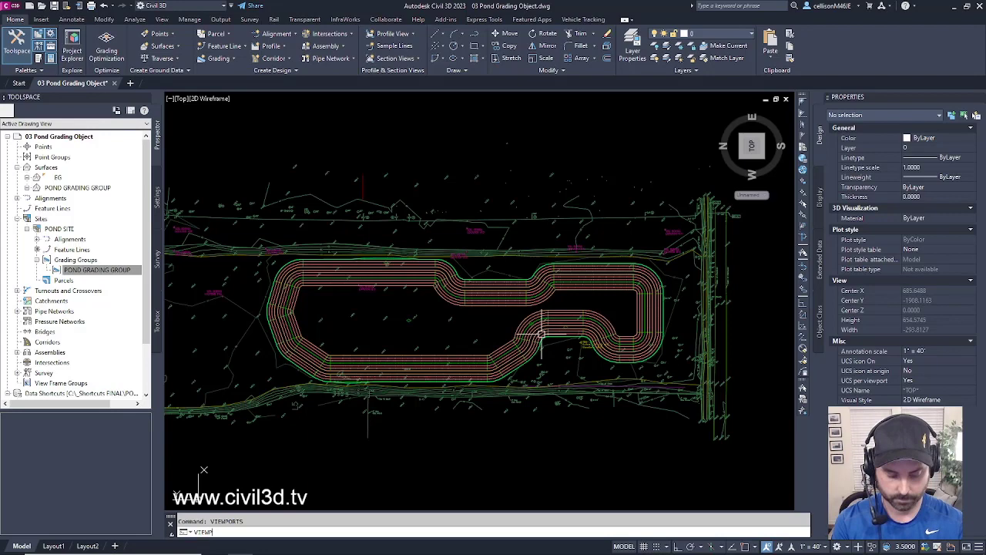
{"action": "type", "text": "T"}
{"action": "key", "text": "Return"}
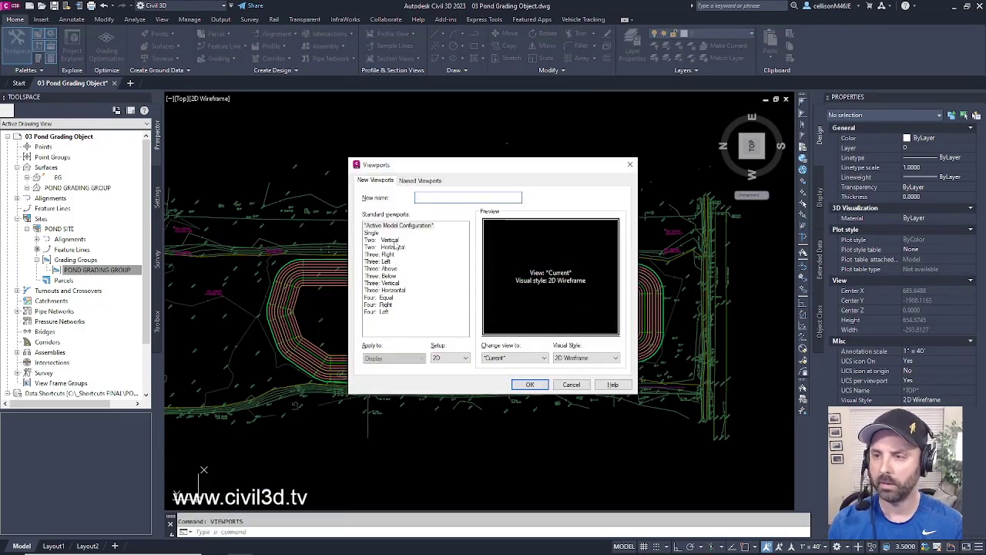
{"action": "left_click", "coordinate": [390, 241]}
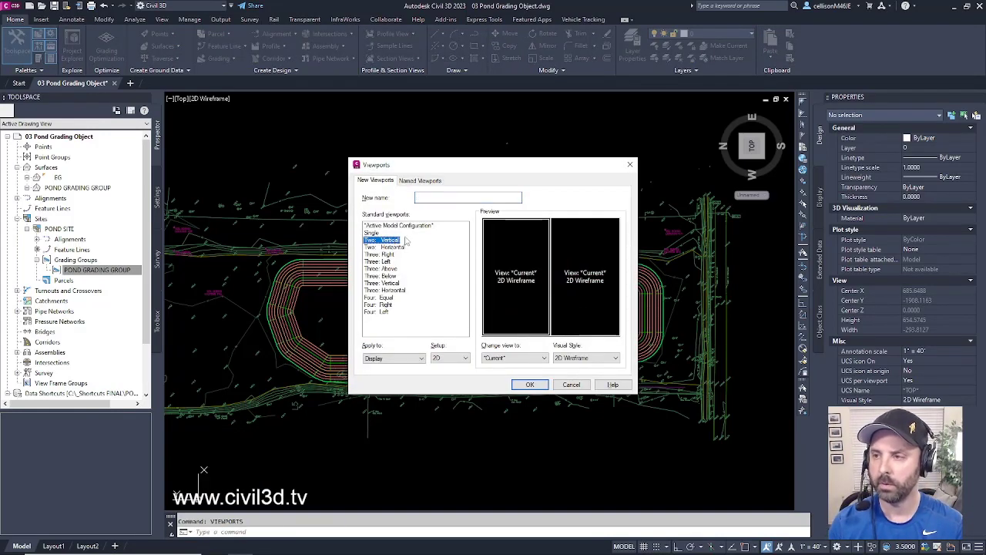
{"action": "left_click", "coordinate": [530, 384]}
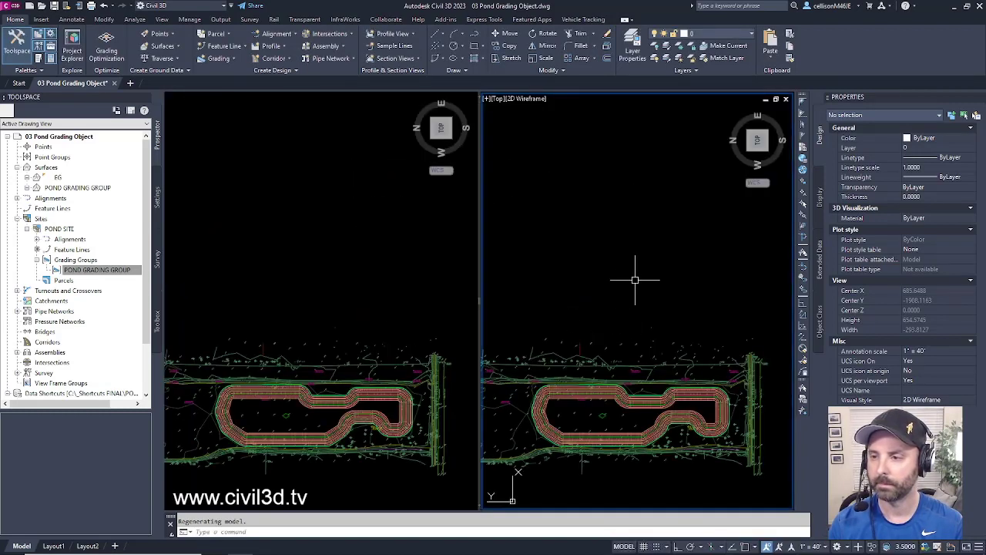
- Twist the view of the active viewport with DVIEW so that north points straight up
{"action": "middle_click_drag", "start_coordinate": [650, 273], "coordinate": [632, 238]}
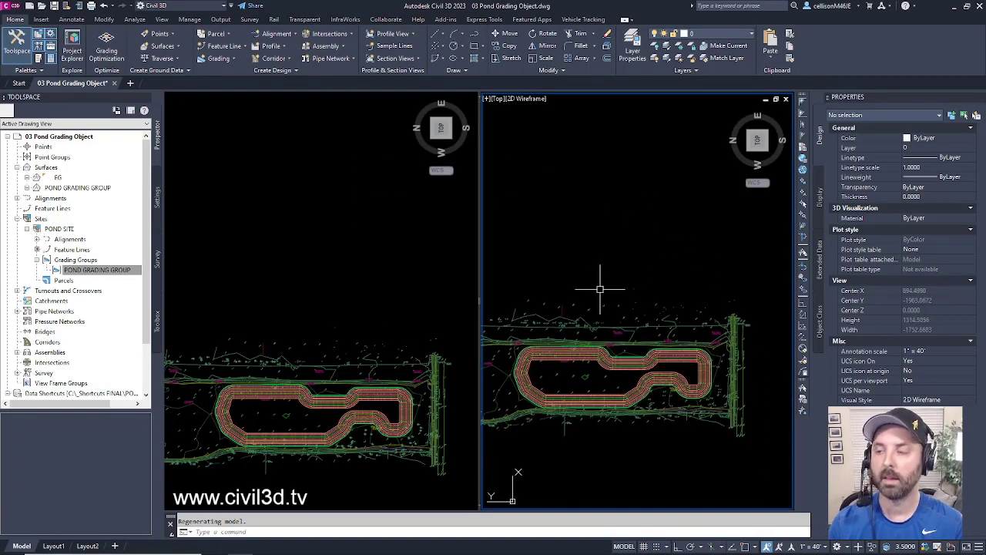
{"action": "scroll", "coordinate": [641, 262], "scroll_direction": "down", "scroll_amount": 4}
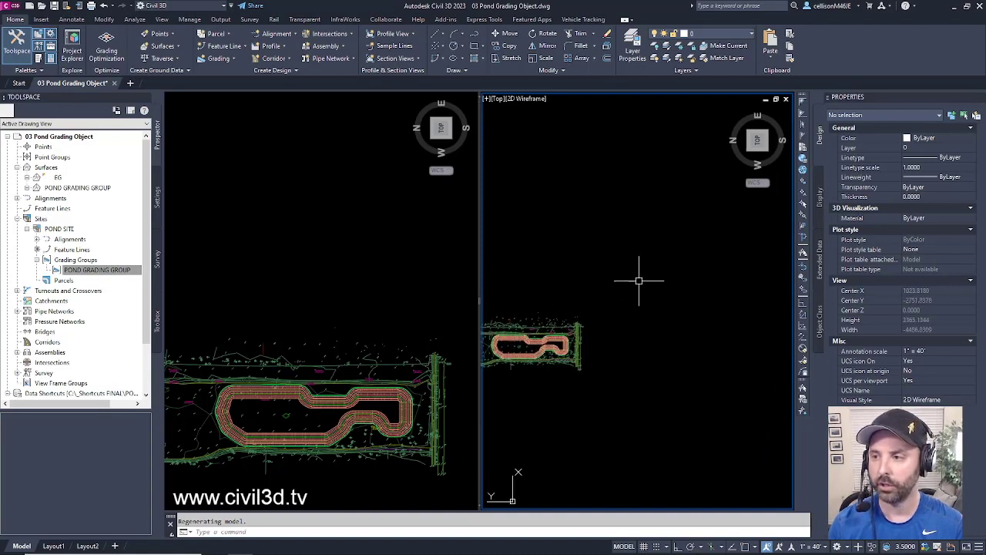
{"action": "type", "text": "a"}
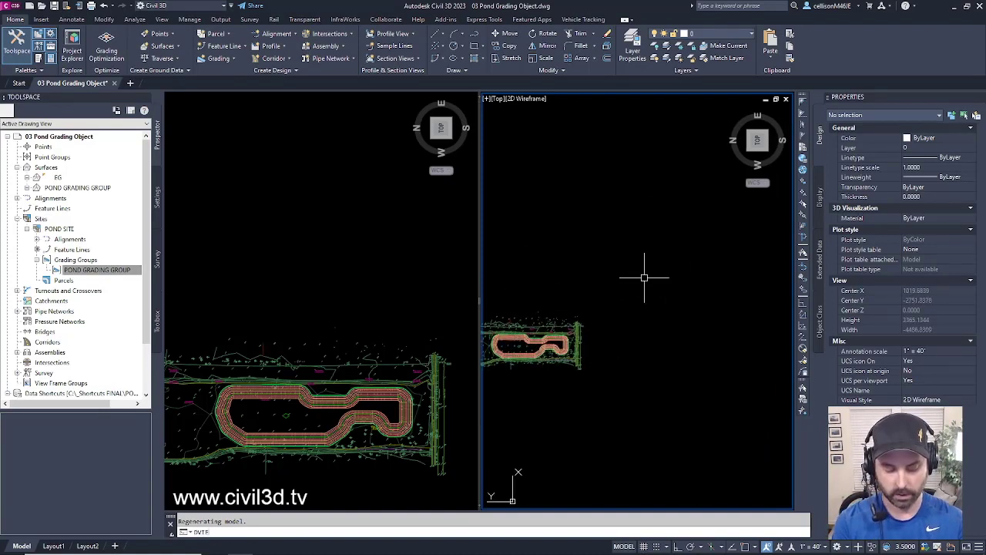
{"action": "key", "text": "Return"}
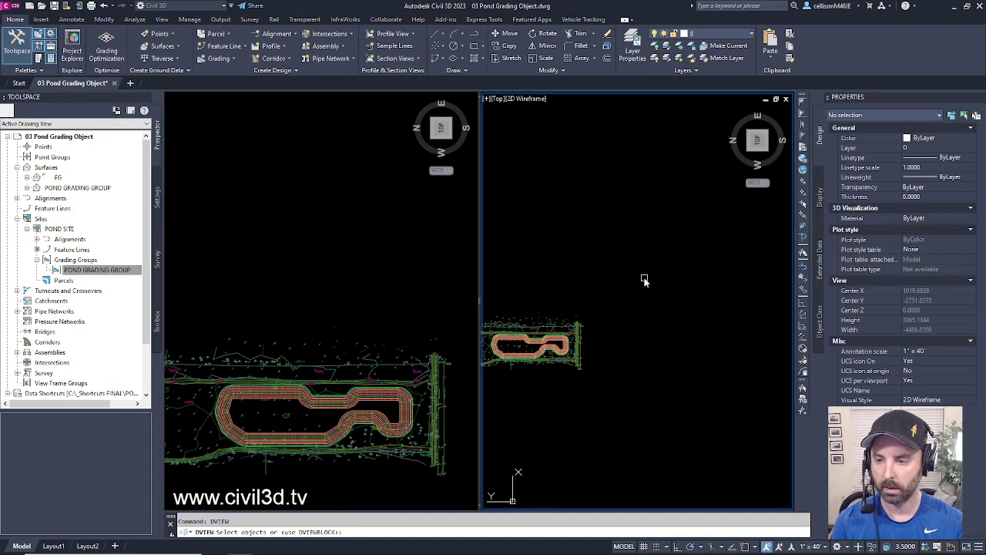
{"action": "key", "text": "Return"}
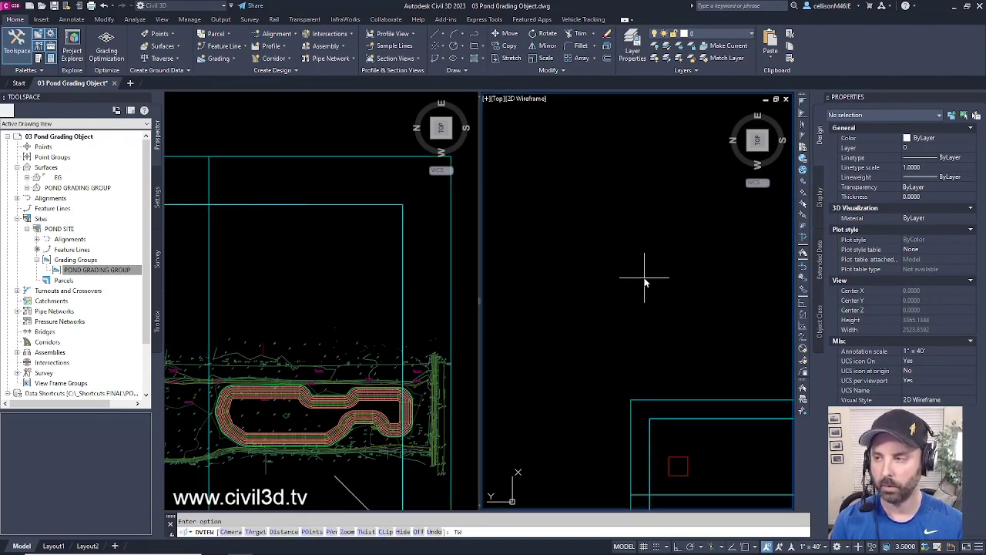
{"action": "key", "text": "Return"}
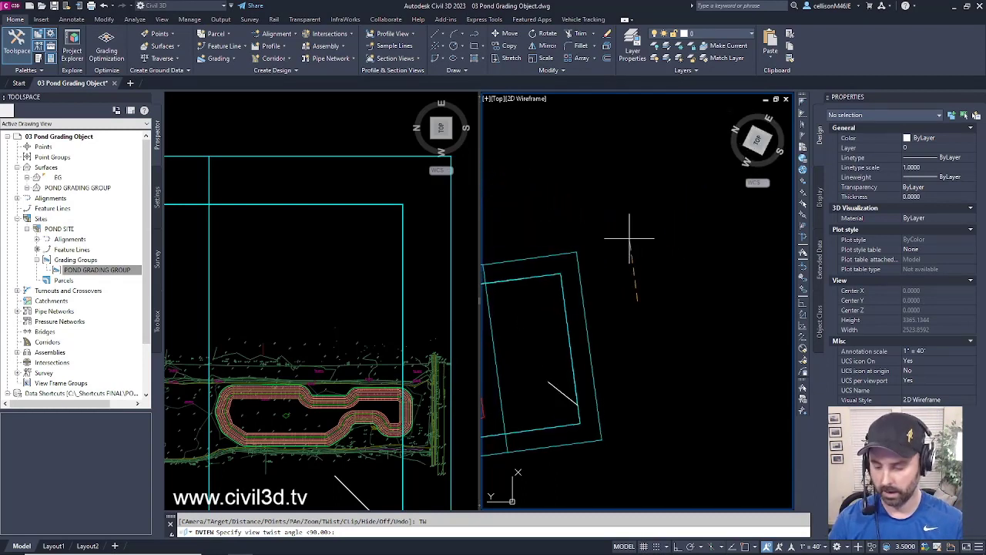
{"action": "key", "text": "Return"}
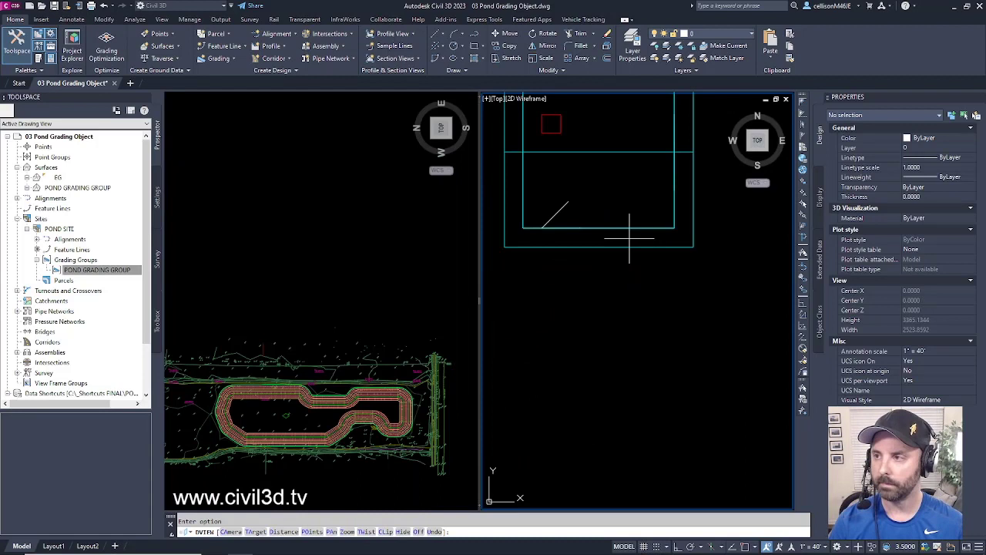
{"action": "key", "text": "Return"}
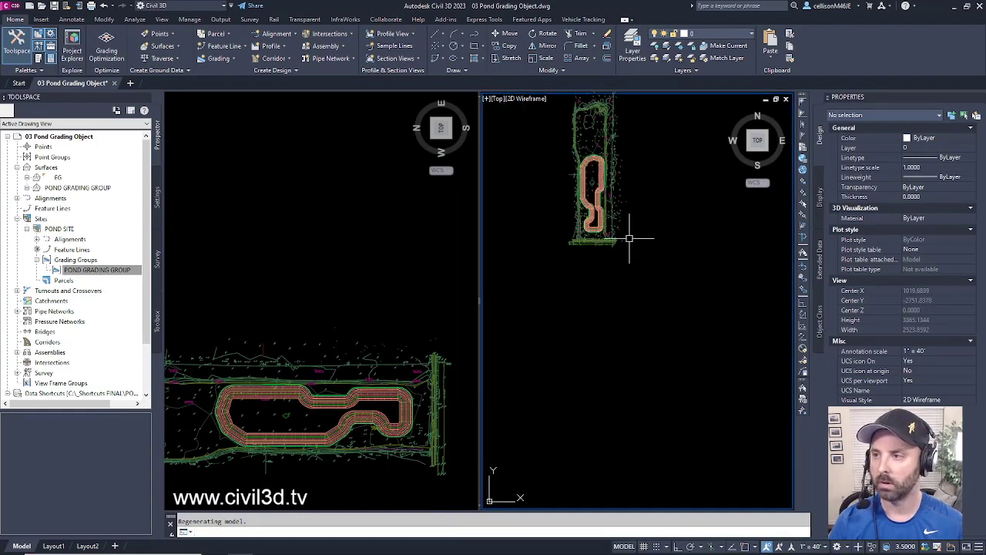
{"action": "middle_click_drag", "start_coordinate": [667, 247], "coordinate": [627, 238]}
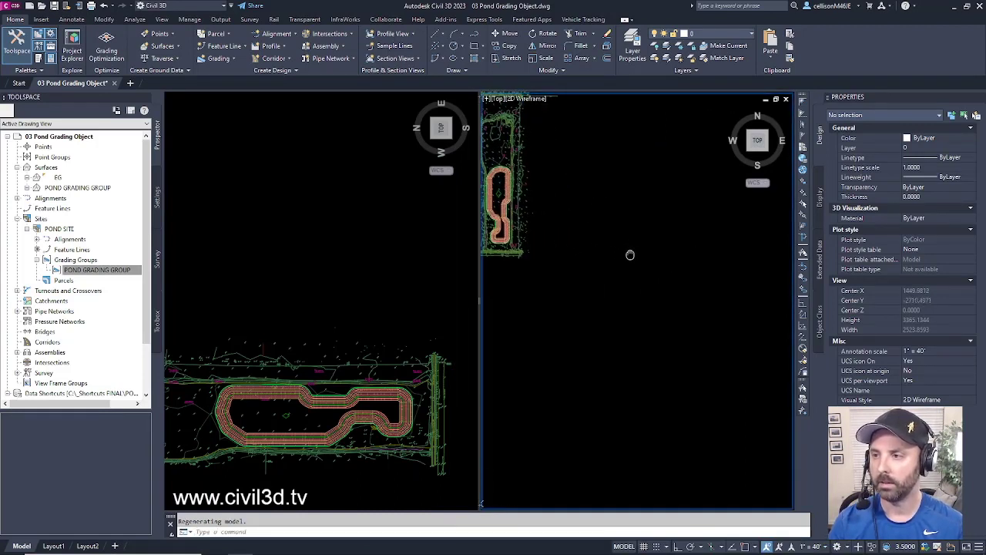
- Define a Quick Profile by points in the rotated-plan viewport, along a straight orthogonal line about 686 ft long running lengthwise through the pond
{"action": "left_click", "coordinate": [300, 313]}
{"action": "middle_click_drag", "start_coordinate": [366, 352], "coordinate": [333, 309]}
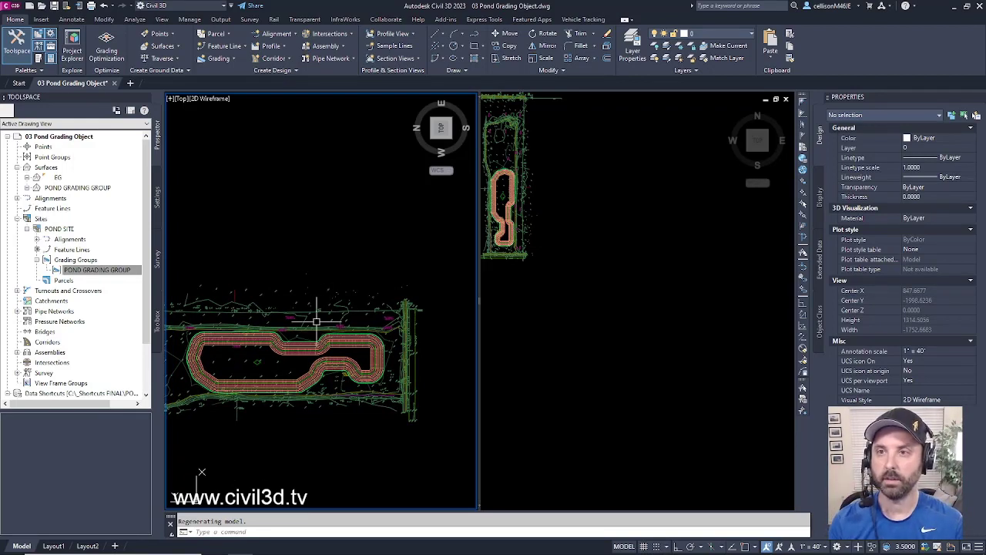
{"action": "key", "text": "ctrl+z"}
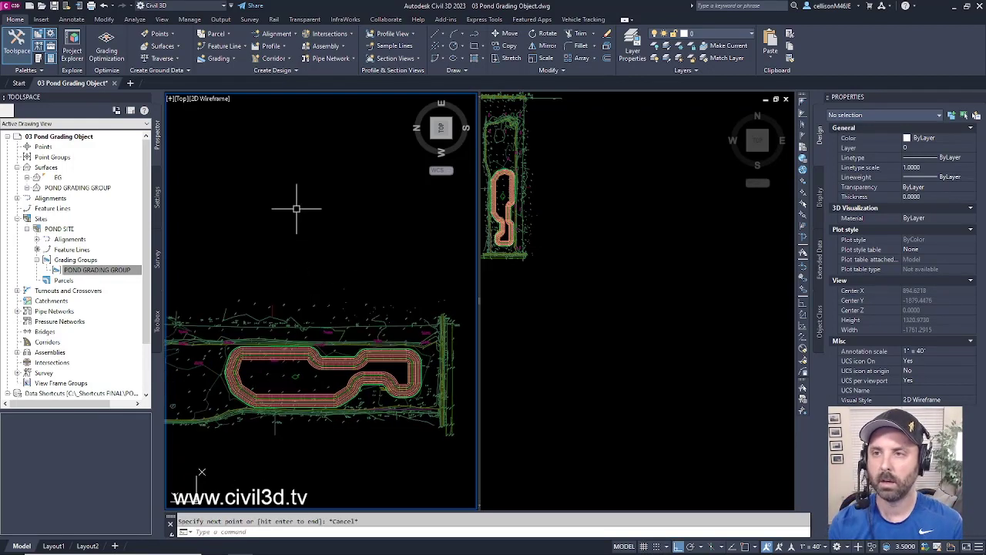
{"action": "left_click", "coordinate": [282, 48]}
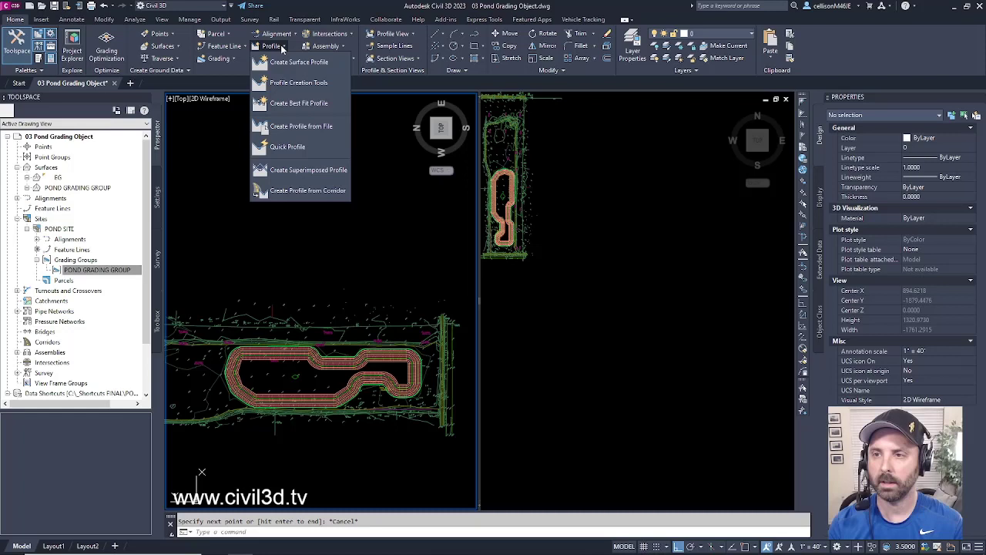
{"action": "left_click", "coordinate": [323, 148]}
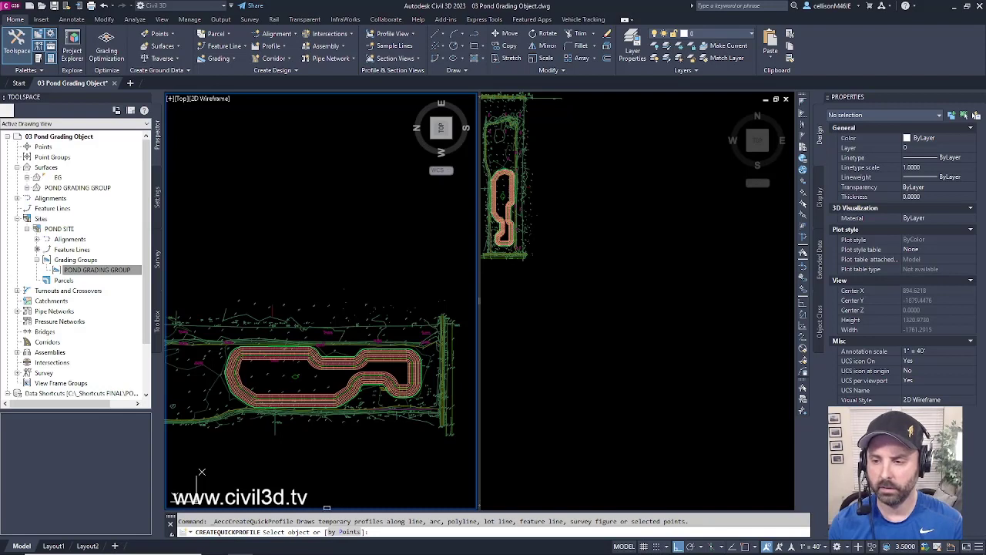
{"action": "left_click", "coordinate": [347, 534]}
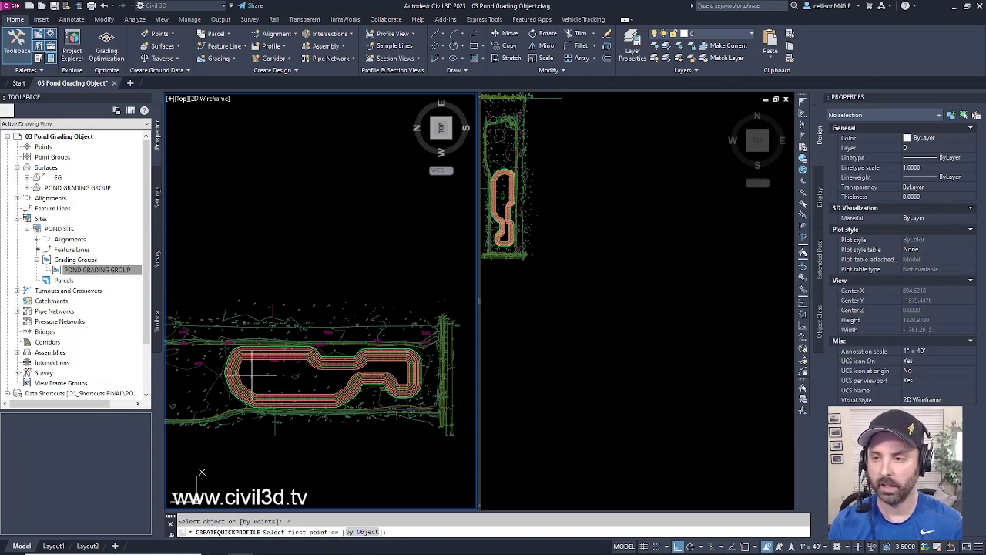
{"action": "left_click", "coordinate": [218, 375]}
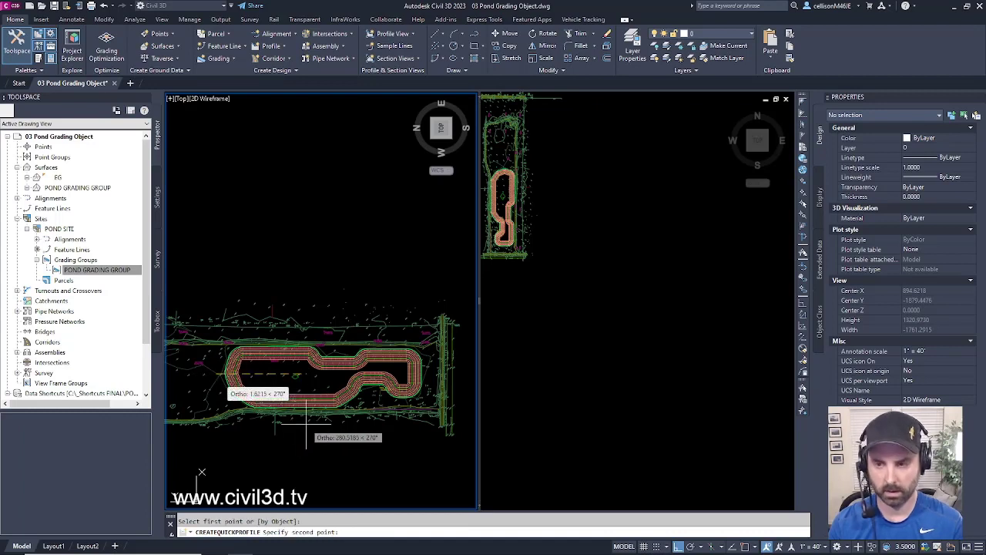
{"action": "key", "text": "F8"}
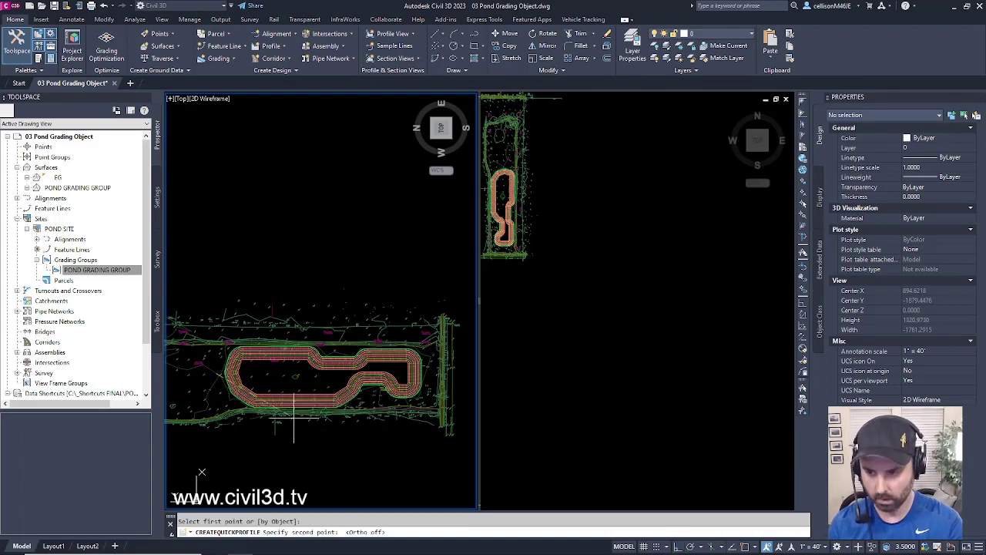
{"action": "key", "text": "F8"}
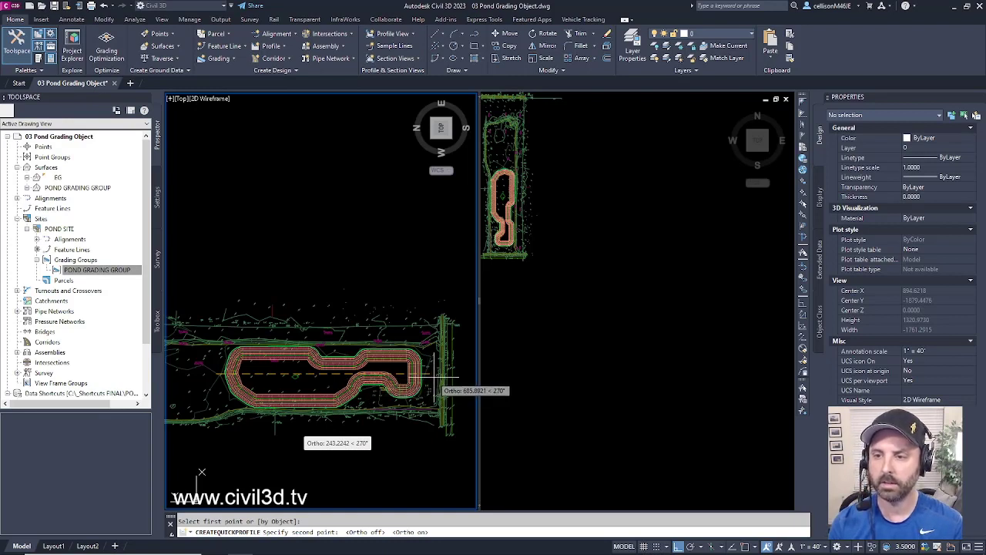
{"action": "left_click", "coordinate": [433, 401]}
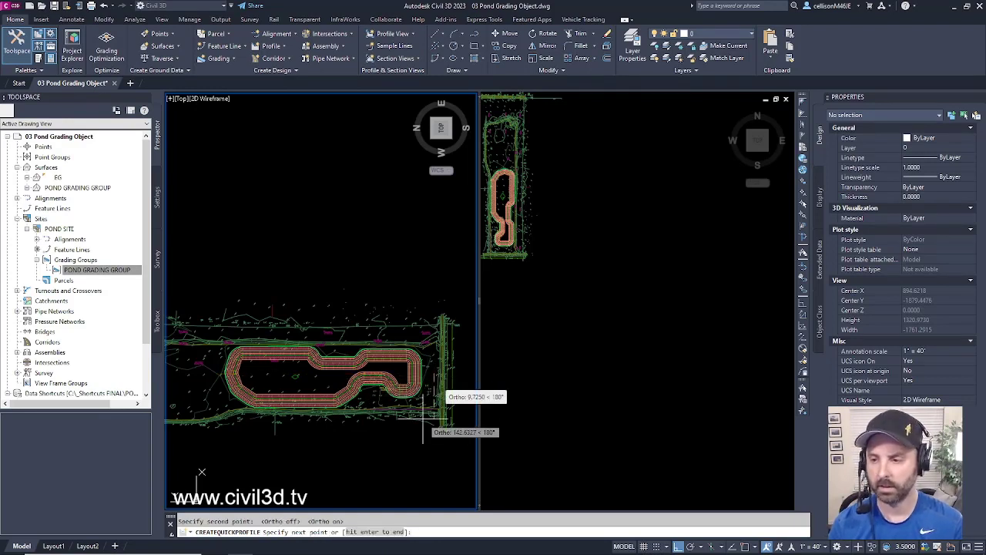
{"action": "key", "text": "Return"}
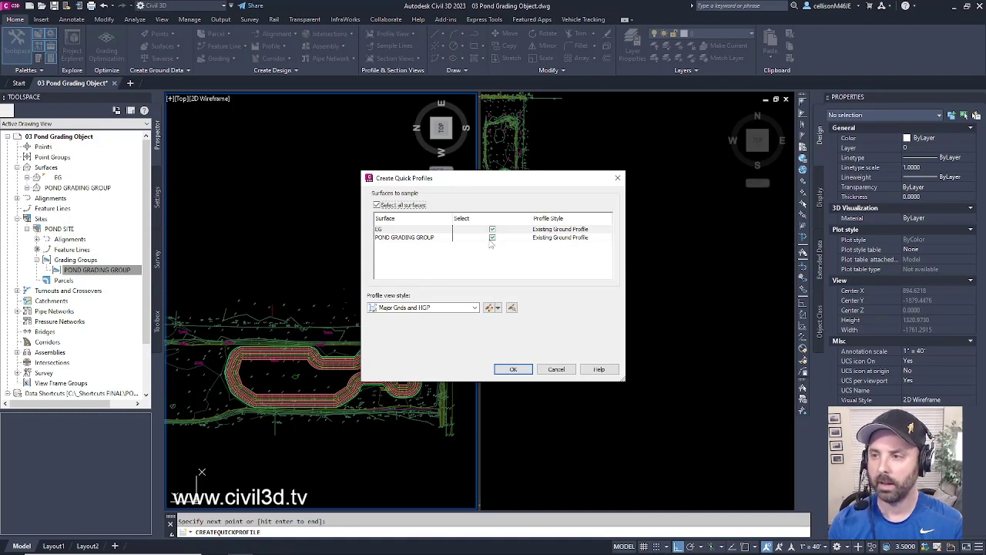
- Set the profile style of the POND GRADING GROUP surface to Layout
{"action": "left_click", "coordinate": [574, 239]}
{"action": "left_click", "coordinate": [574, 239]}
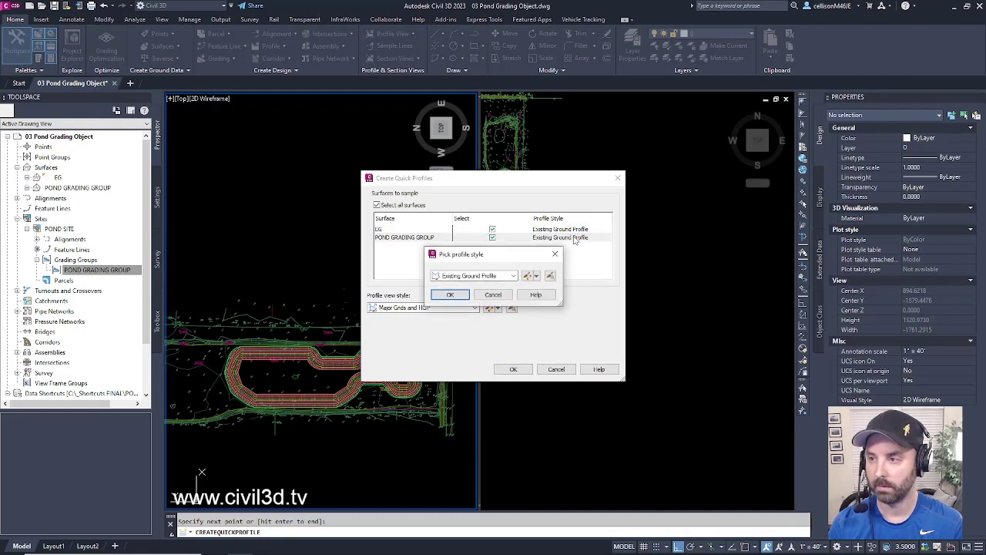
{"action": "left_click", "coordinate": [513, 276]}
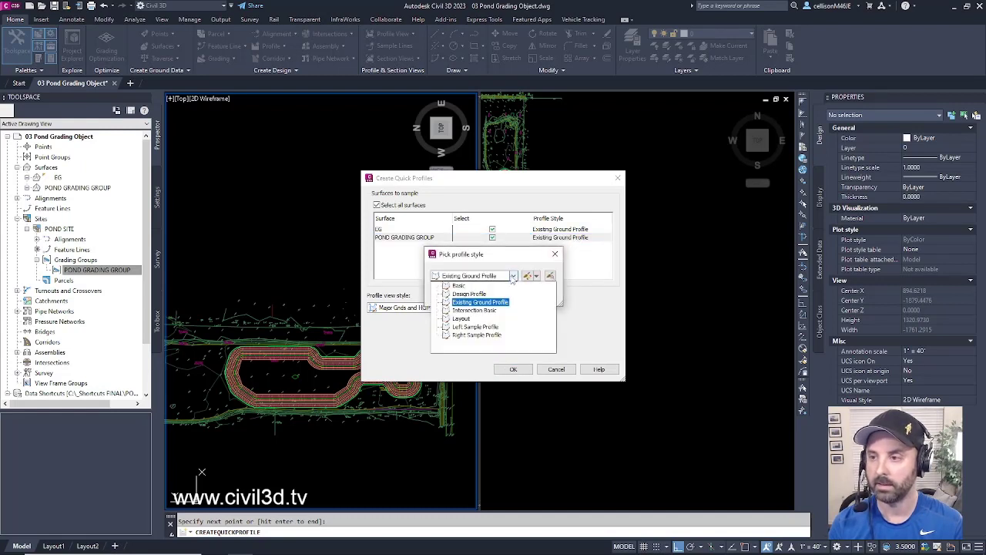
{"action": "left_click", "coordinate": [469, 293]}
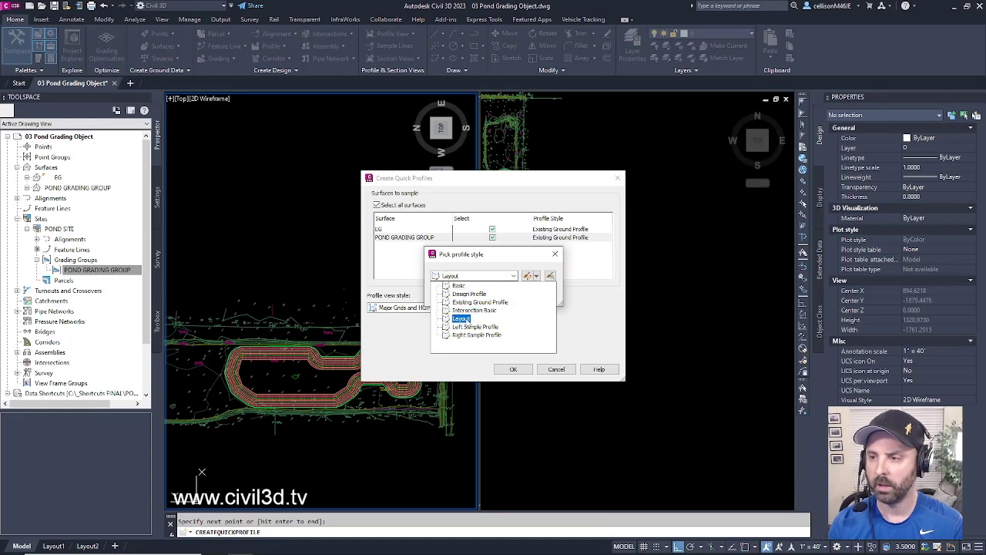
{"action": "left_click", "coordinate": [467, 323]}
{"action": "left_click", "coordinate": [458, 296]}
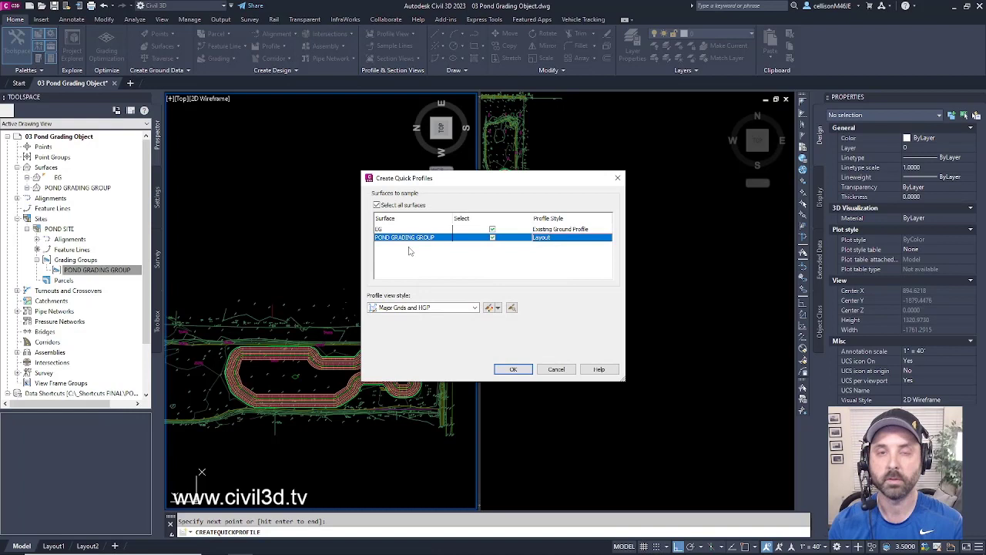
- Create the quick profiles of both surfaces and place the profile view in the empty area beyond the pond site
{"action": "left_click", "coordinate": [512, 369]}
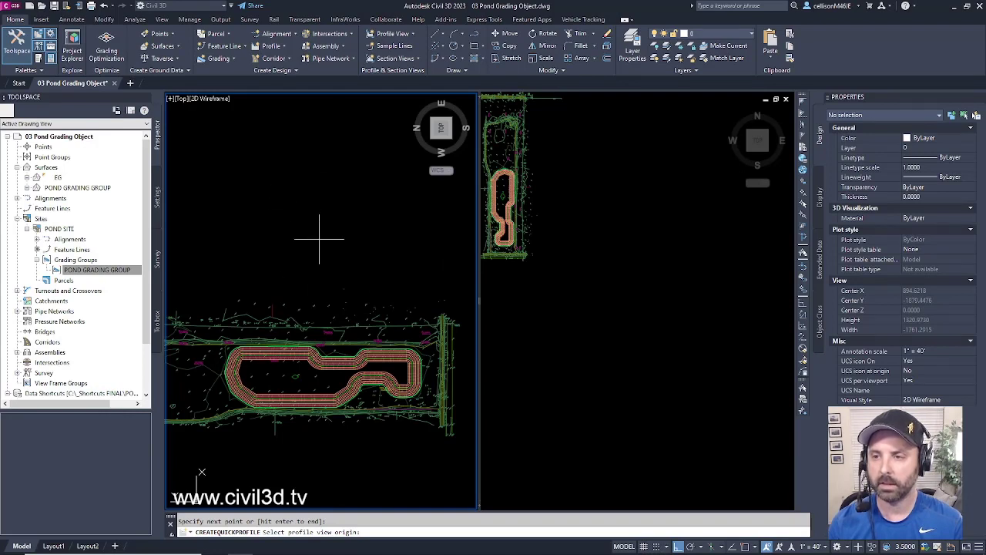
{"action": "scroll", "coordinate": [365, 248], "scroll_direction": "down", "scroll_amount": 4}
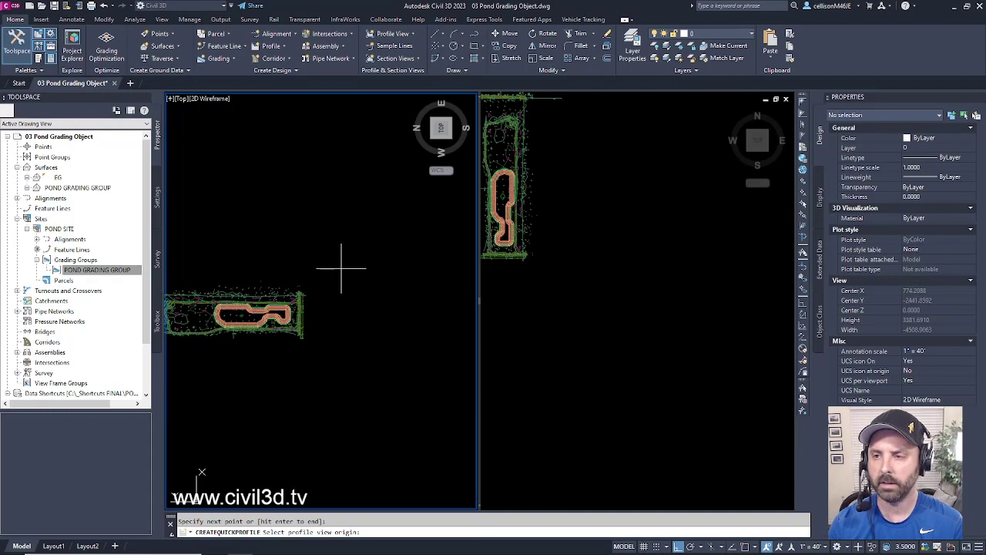
{"action": "left_click", "coordinate": [341, 269]}
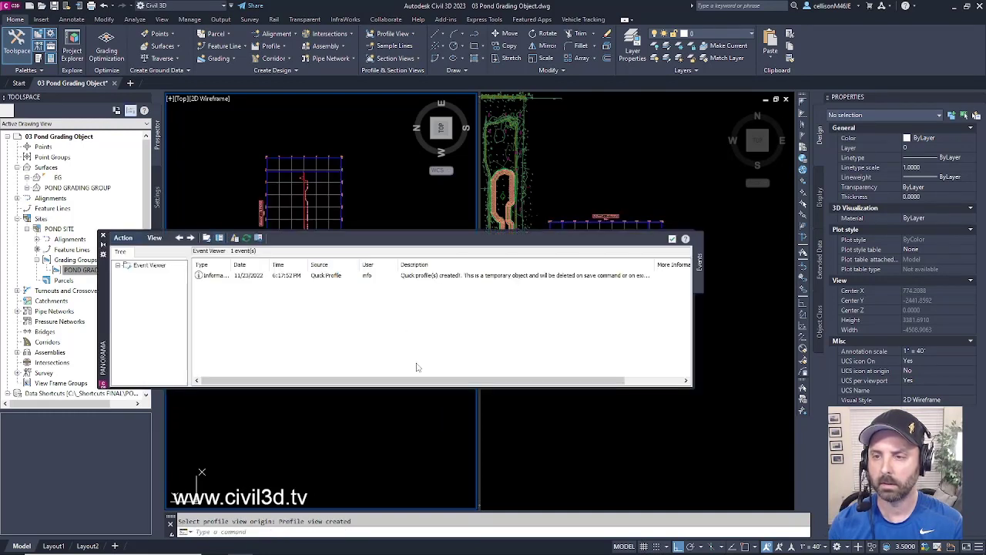
- Close the Event Viewer and examine the pond and existing ground lines of the new profile view in both viewports
{"action": "left_click", "coordinate": [672, 239]}
{"action": "scroll", "coordinate": [299, 251], "scroll_direction": "up", "scroll_amount": 3}
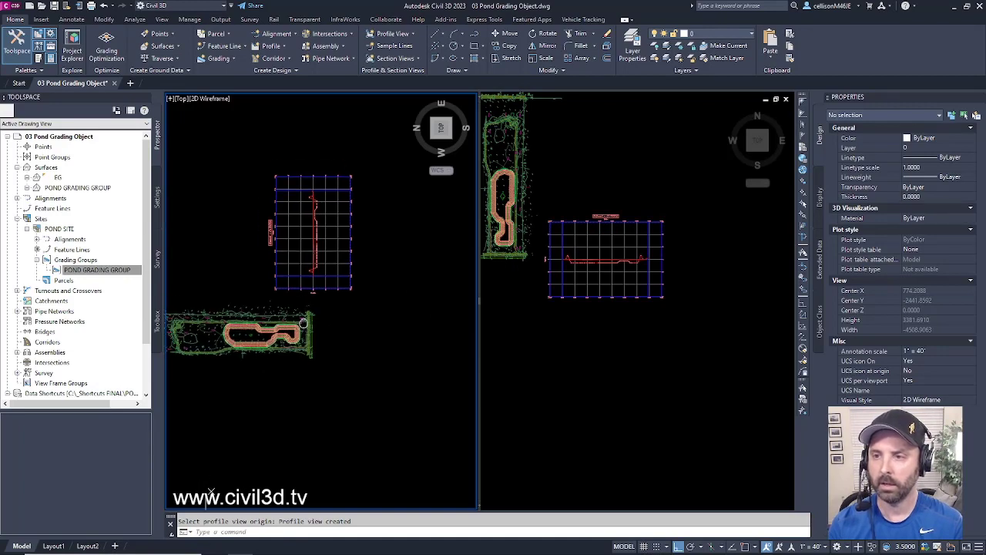
{"action": "scroll", "coordinate": [300, 250], "scroll_direction": "down", "scroll_amount": 2}
{"action": "scroll", "coordinate": [308, 269], "scroll_direction": "up", "scroll_amount": 3}
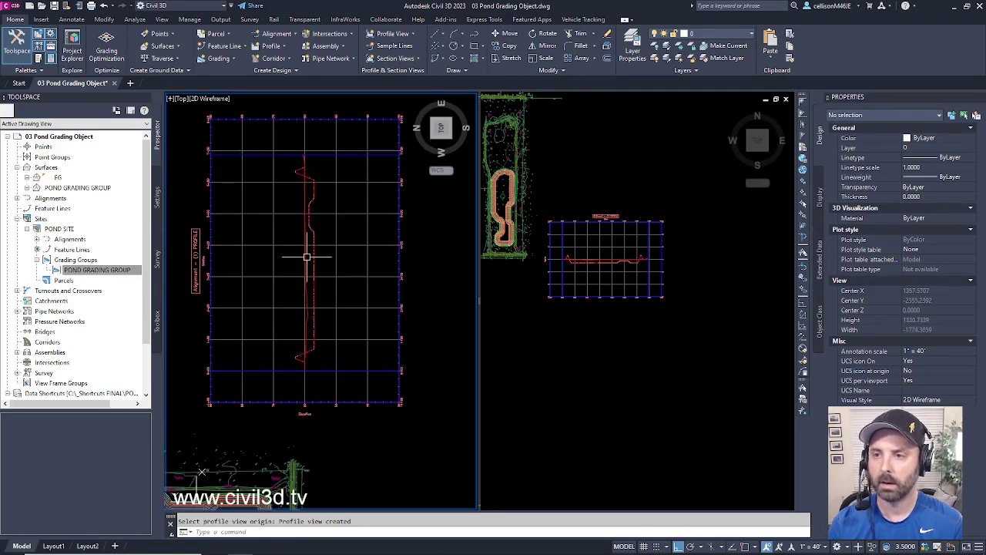
{"action": "middle_click_drag", "start_coordinate": [315, 257], "coordinate": [297, 283]}
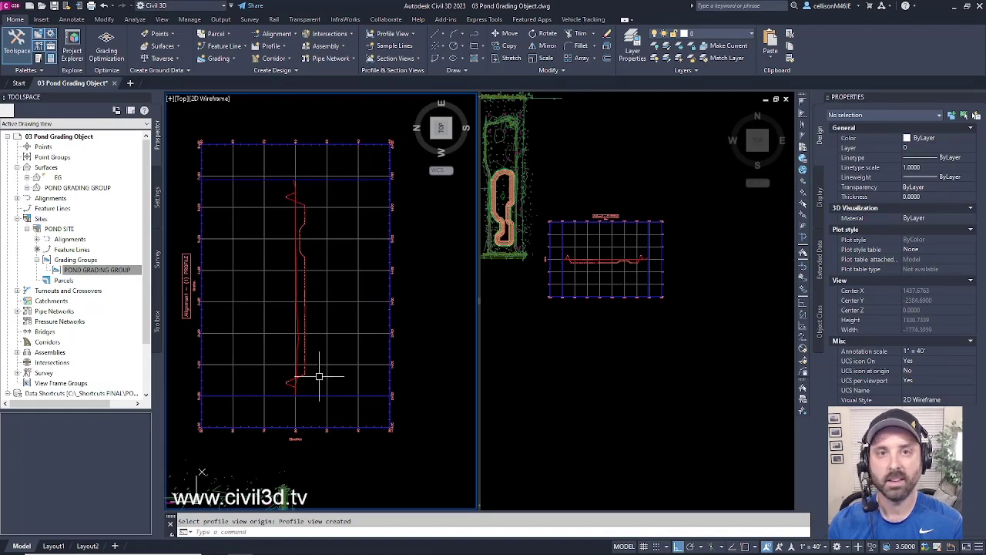
{"action": "left_click", "coordinate": [610, 346]}
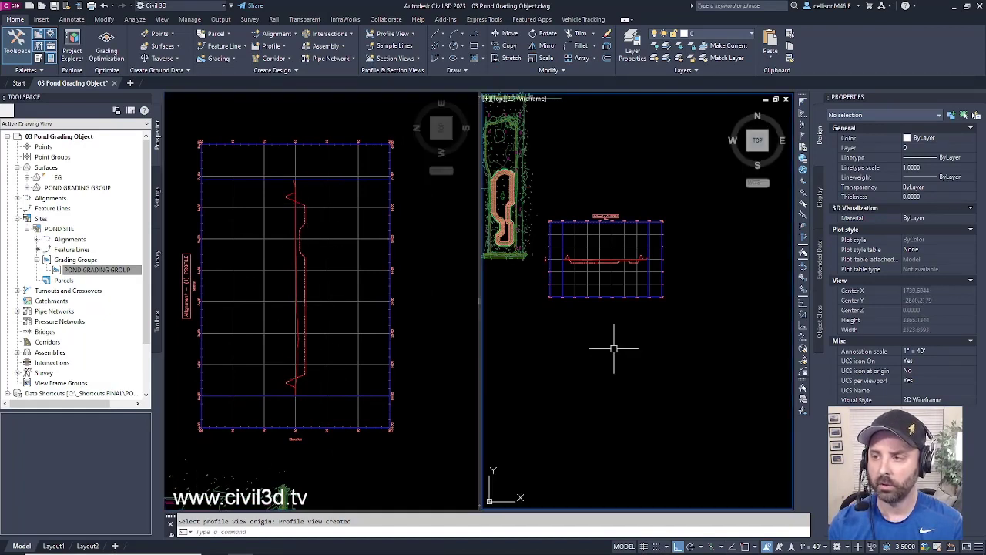
{"action": "middle_click_drag", "start_coordinate": [609, 347], "coordinate": [606, 351]}
{"action": "scroll", "coordinate": [608, 297], "scroll_direction": "up", "scroll_amount": 5}
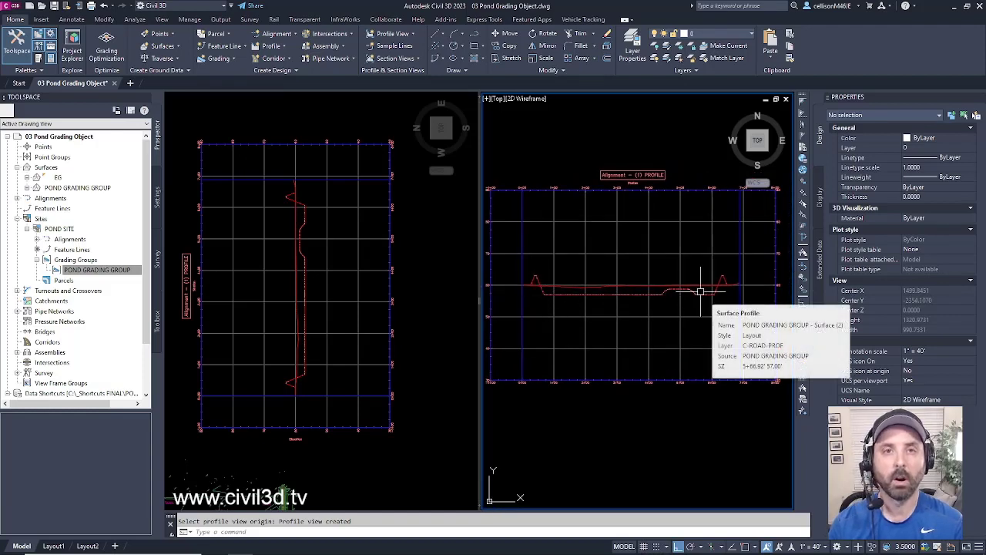
- Move the profile view farther southeast of the pond site with Ortho off, and frame it in the north-up viewport
{"action": "scroll", "coordinate": [694, 297], "scroll_direction": "down", "scroll_amount": 4}
{"action": "scroll", "coordinate": [691, 297], "scroll_direction": "down", "scroll_amount": 3}
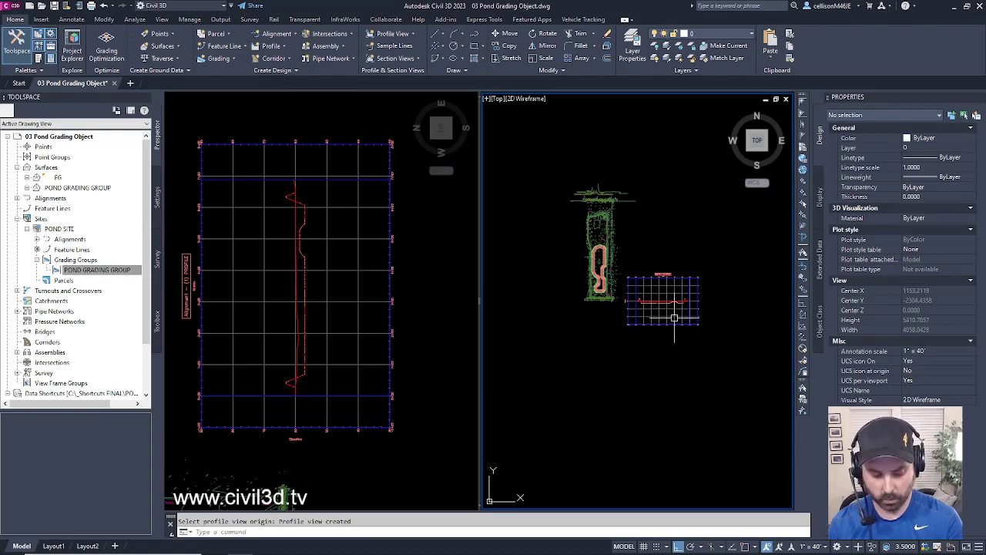
{"action": "type", "text": "m"}
{"action": "key", "text": "Return"}
{"action": "left_click", "coordinate": [693, 288]}
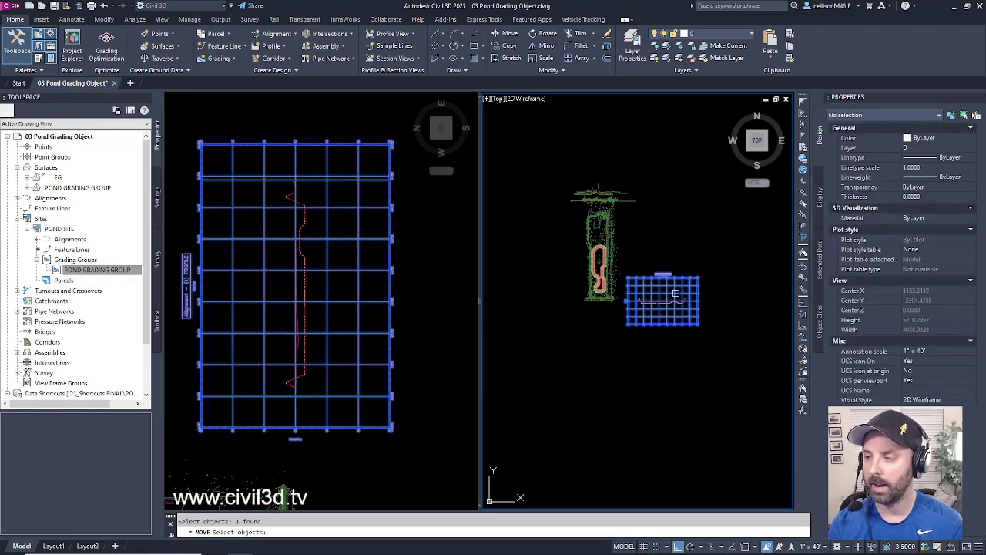
{"action": "key", "text": "Return"}
{"action": "left_click", "coordinate": [664, 287]}
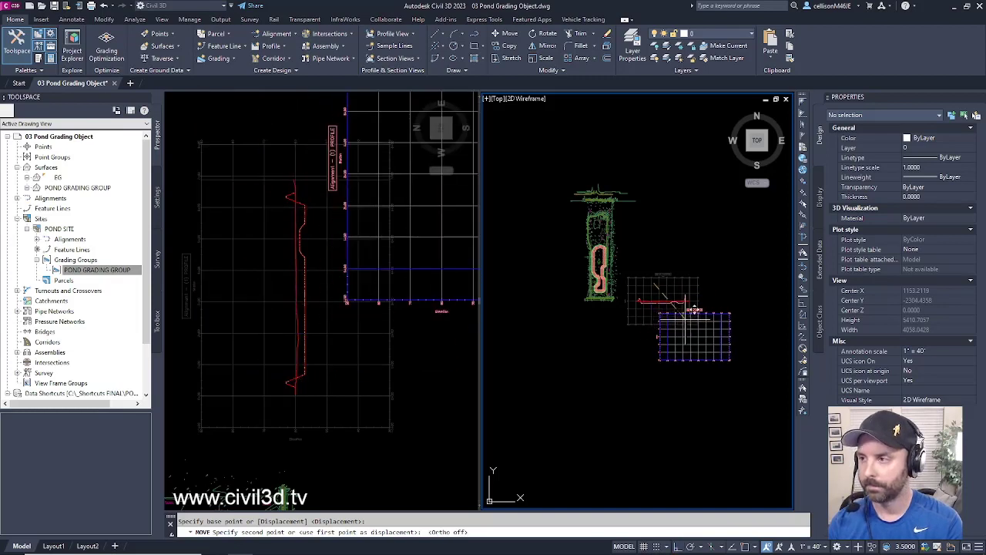
{"action": "key", "text": "F8"}
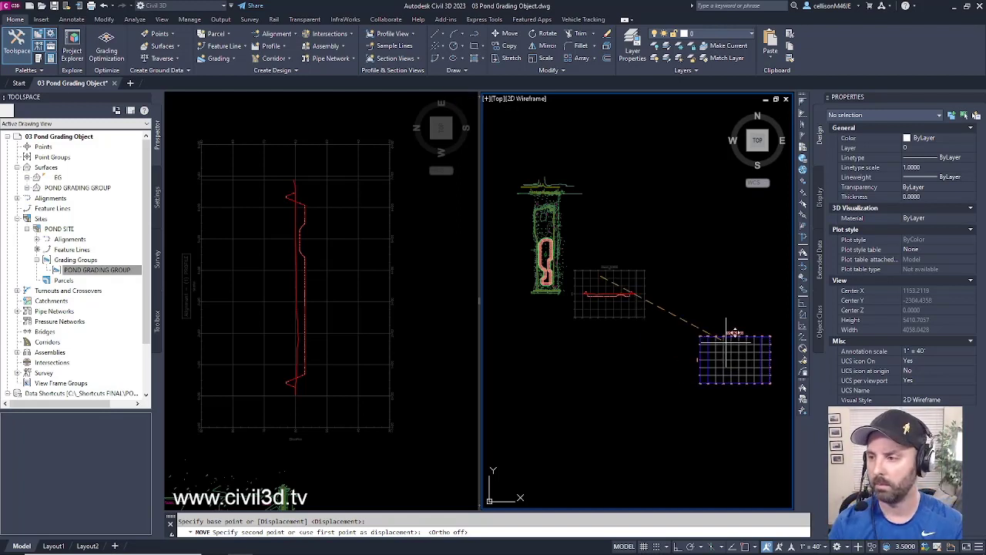
{"action": "left_click", "coordinate": [728, 331]}
{"action": "scroll", "coordinate": [685, 363], "scroll_direction": "up", "scroll_amount": 2}
{"action": "scroll", "coordinate": [685, 364], "scroll_direction": "up", "scroll_amount": 4}
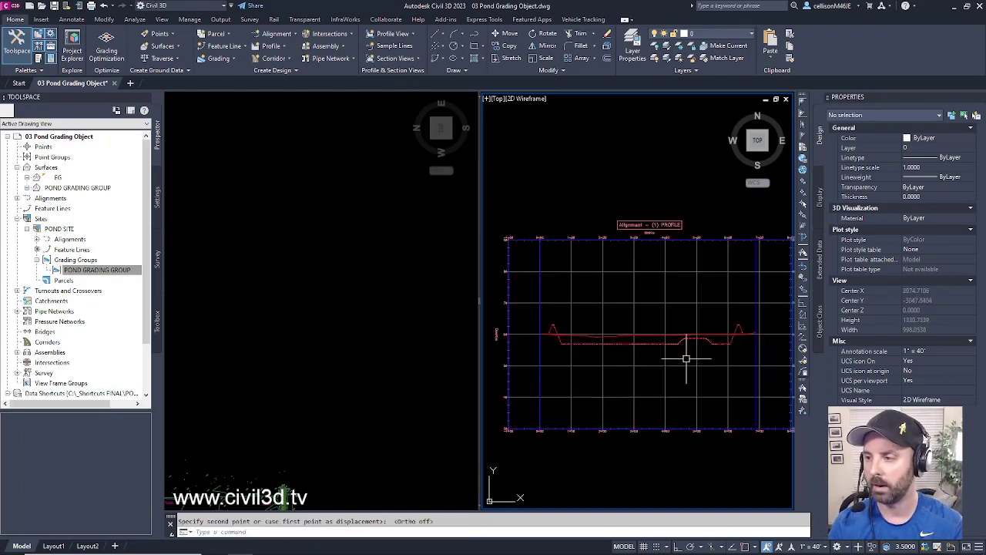
- Frame the graded pond in the rotated-plan viewport, and make the north-up viewport with the profile view active
{"action": "left_click", "coordinate": [334, 375]}
{"action": "scroll", "coordinate": [268, 436], "scroll_direction": "down", "scroll_amount": 3}
{"action": "scroll", "coordinate": [267, 435], "scroll_direction": "up", "scroll_amount": 3}
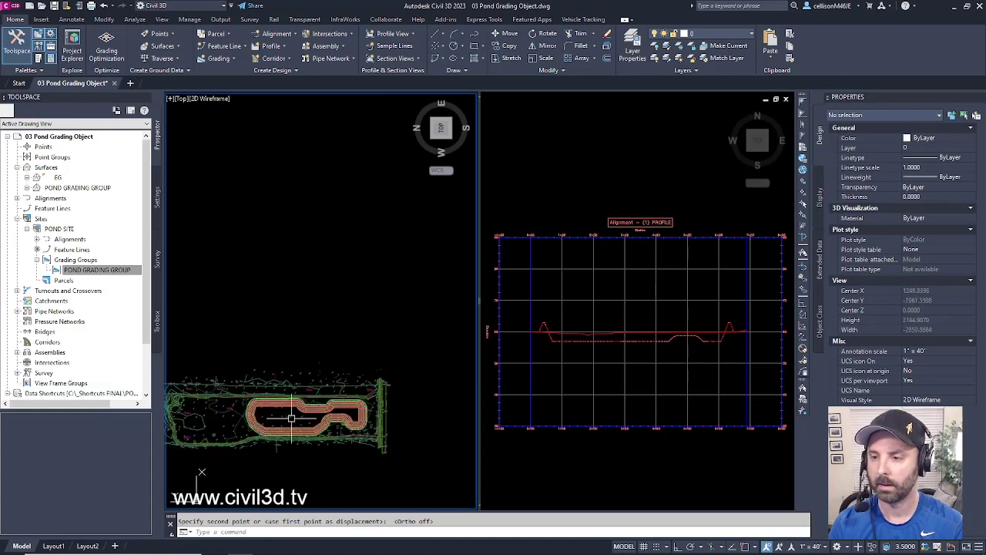
{"action": "scroll", "coordinate": [308, 370], "scroll_direction": "down", "scroll_amount": 7}
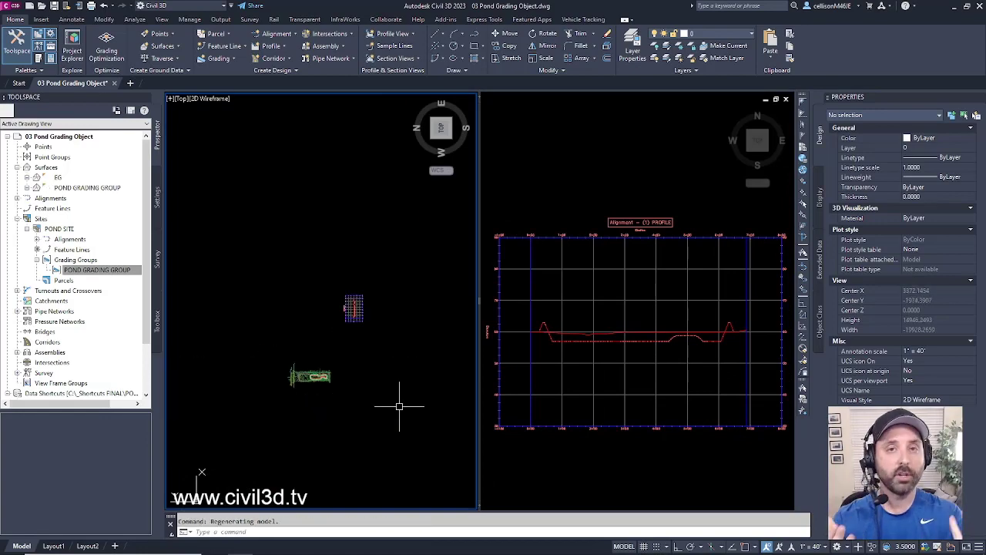
{"action": "scroll", "coordinate": [318, 382], "scroll_direction": "up", "scroll_amount": 7}
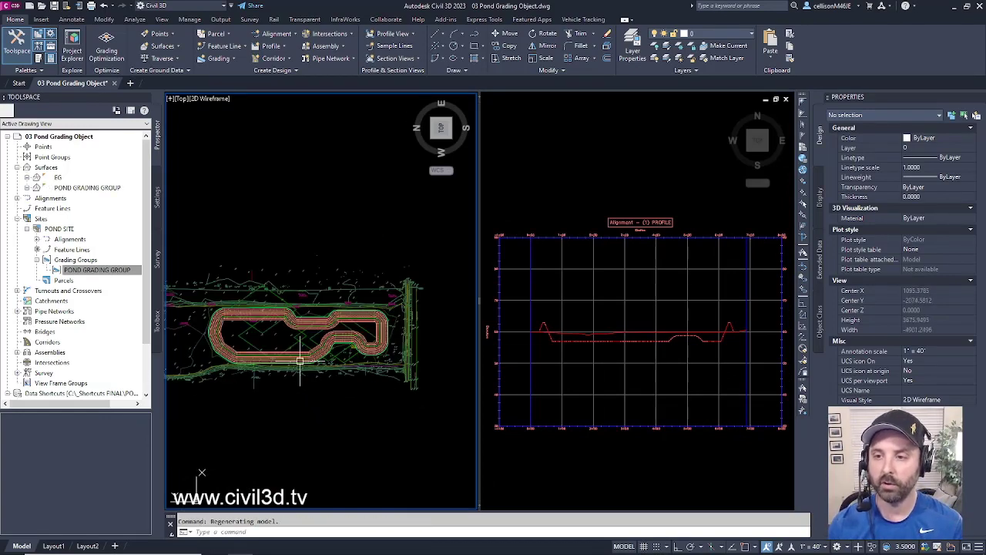
{"action": "mouse_move", "coordinate": [312, 379]}
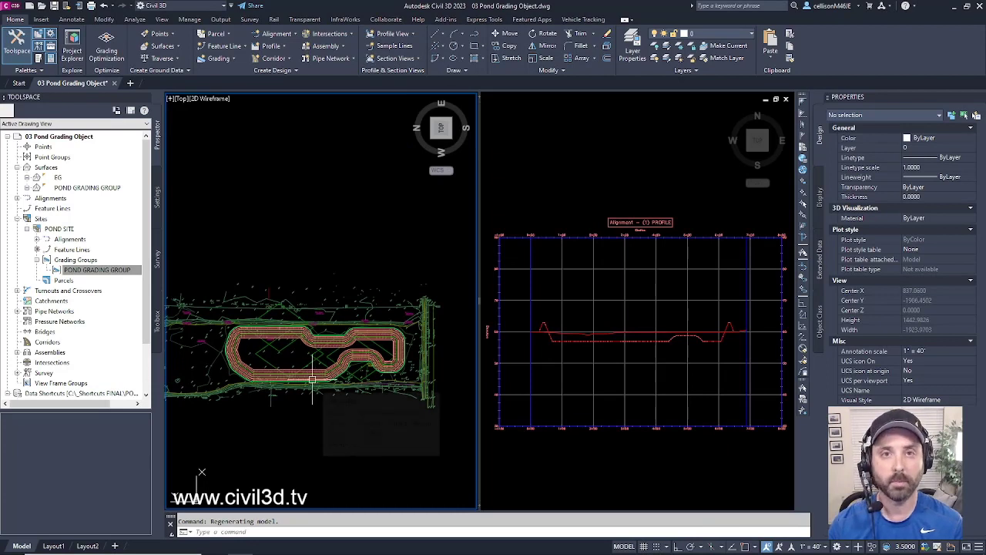
{"action": "left_click", "coordinate": [652, 319]}
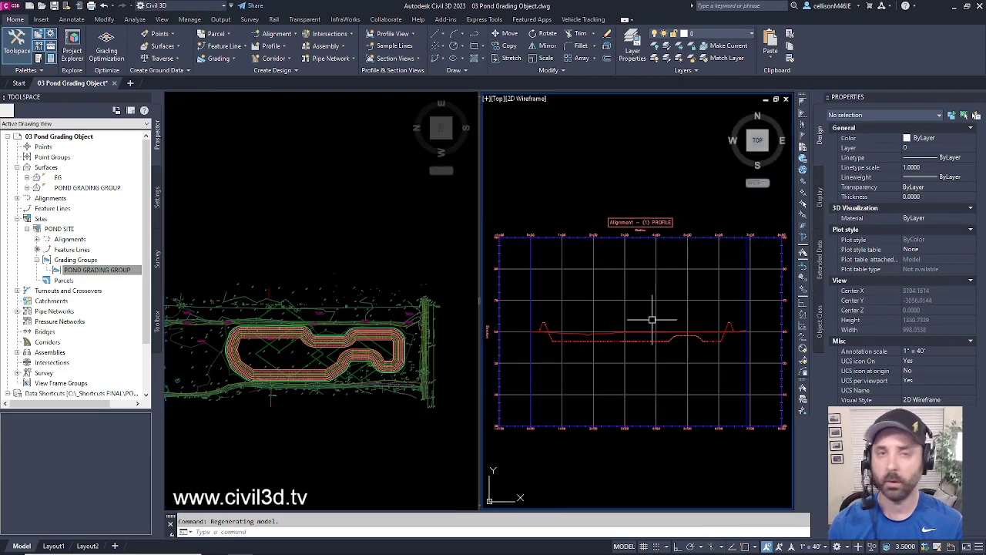